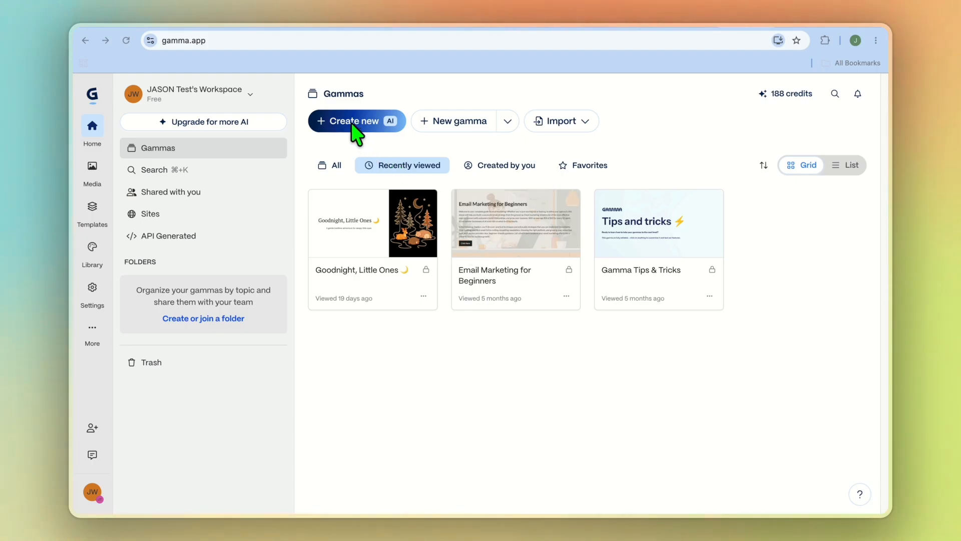
Step: Start a new AI creation and submit to the Agent the prompt for an eight-card website-design proposal for Bright Smile Dental
click(359, 118)
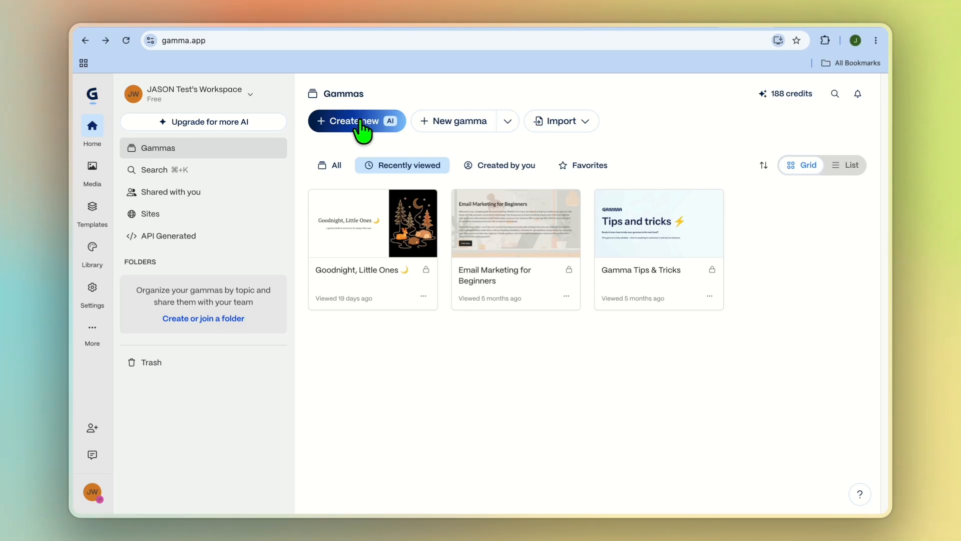
click(360, 124)
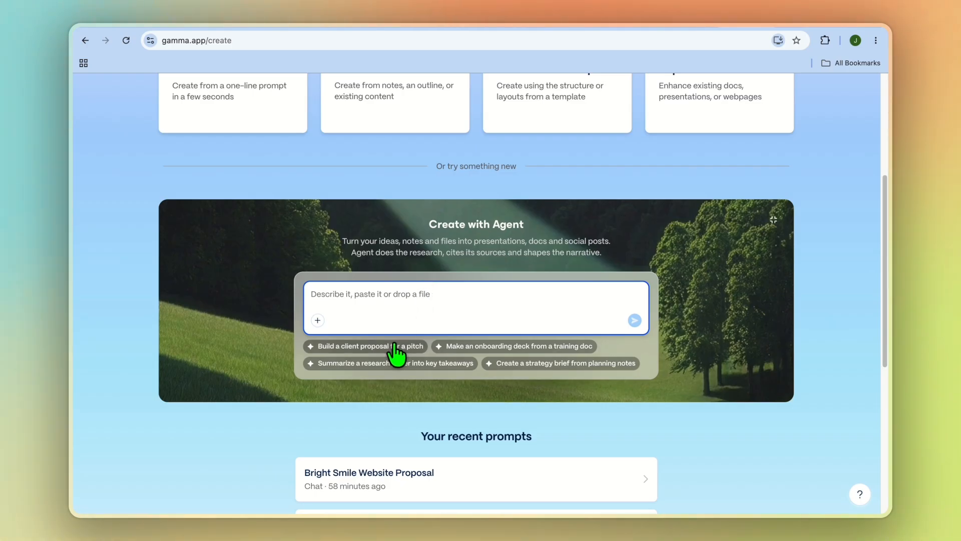
right_click(368, 289)
click(411, 373)
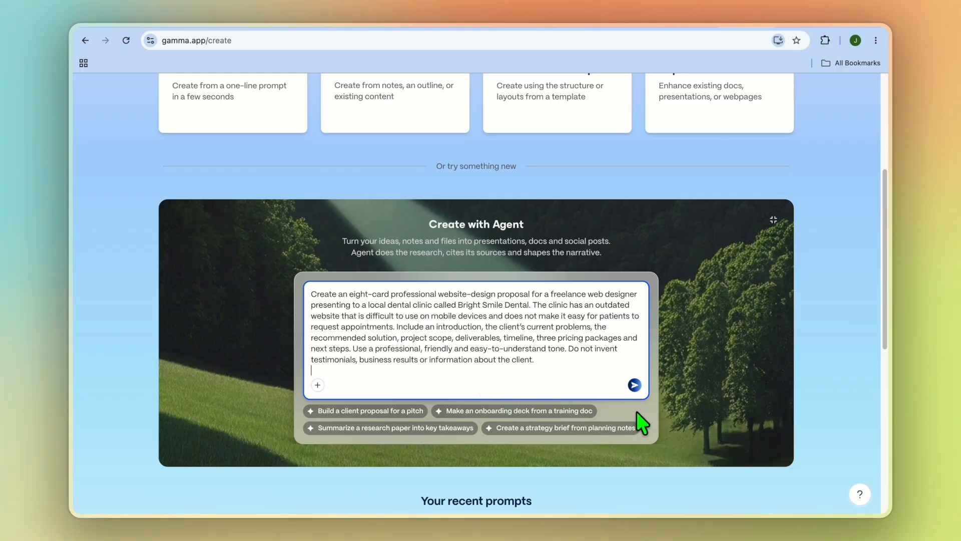
click(634, 385)
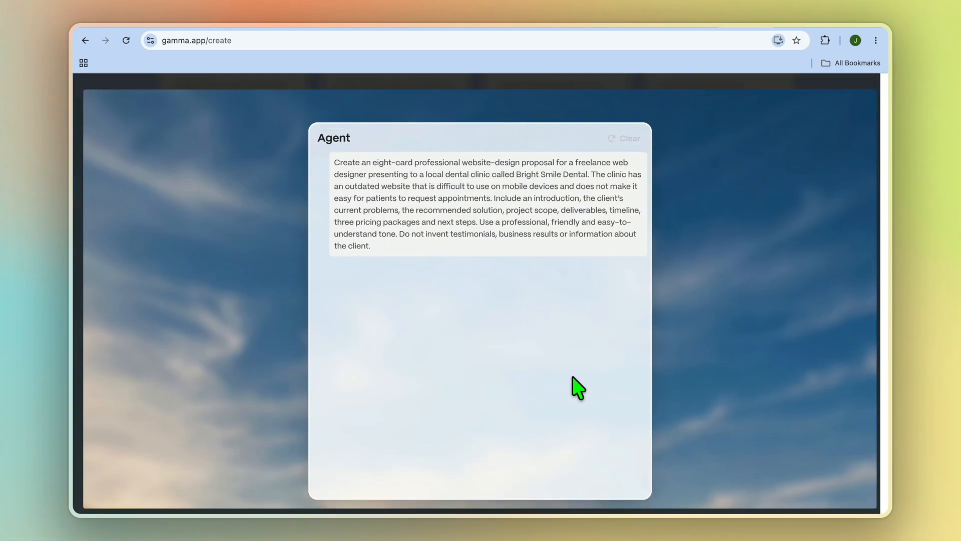
Step: Reply "ok" to the Agent and answer its questions with Basic, Standard, Premium packages and a 4–6 weeks timeline
text(ok)
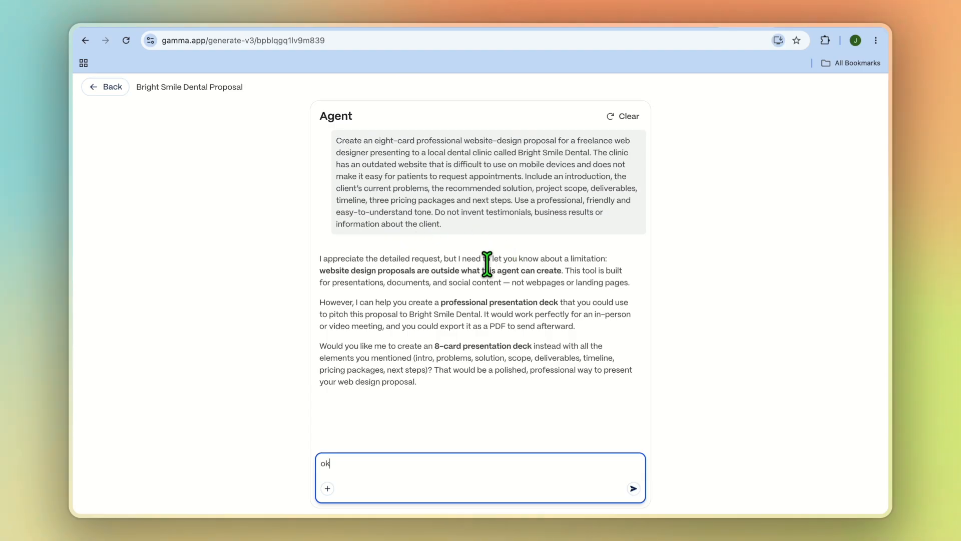
click(633, 489)
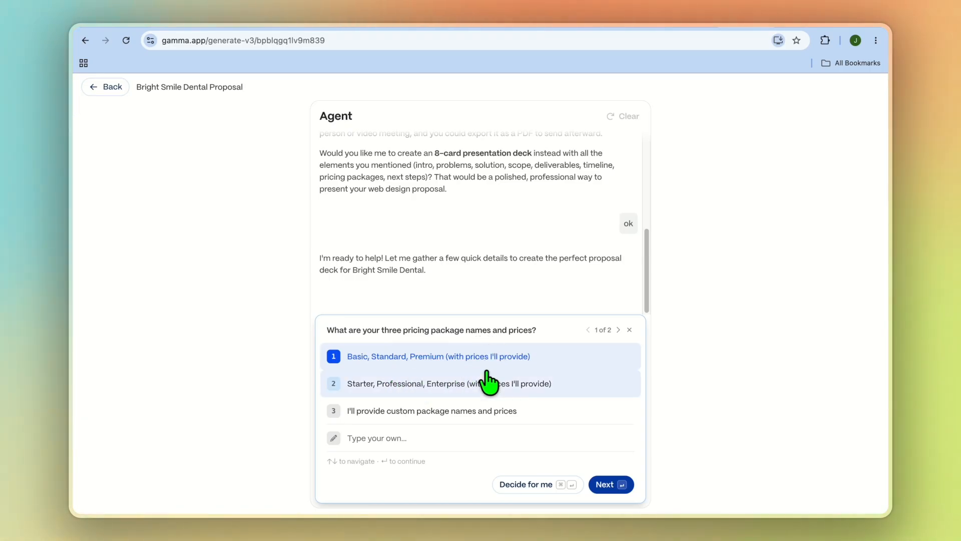
click(611, 487)
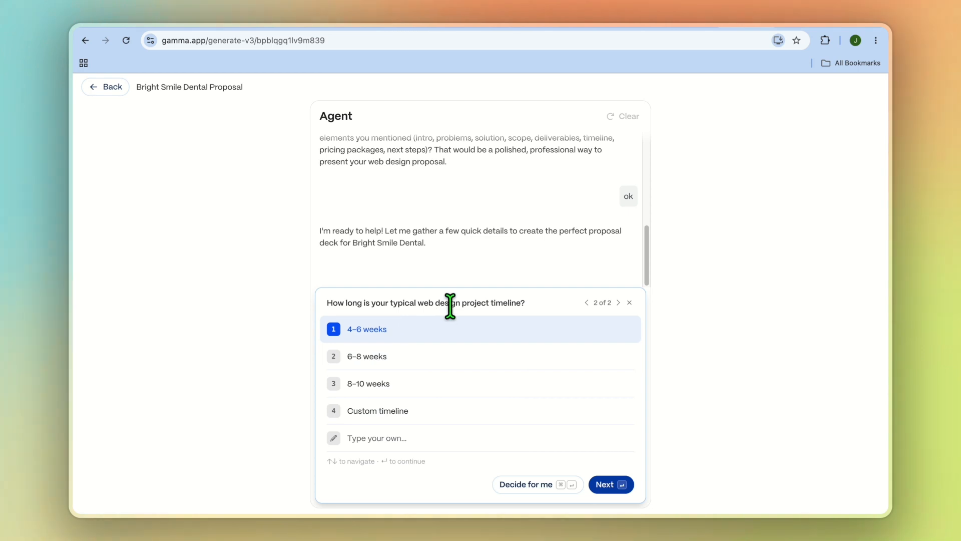
click(433, 333)
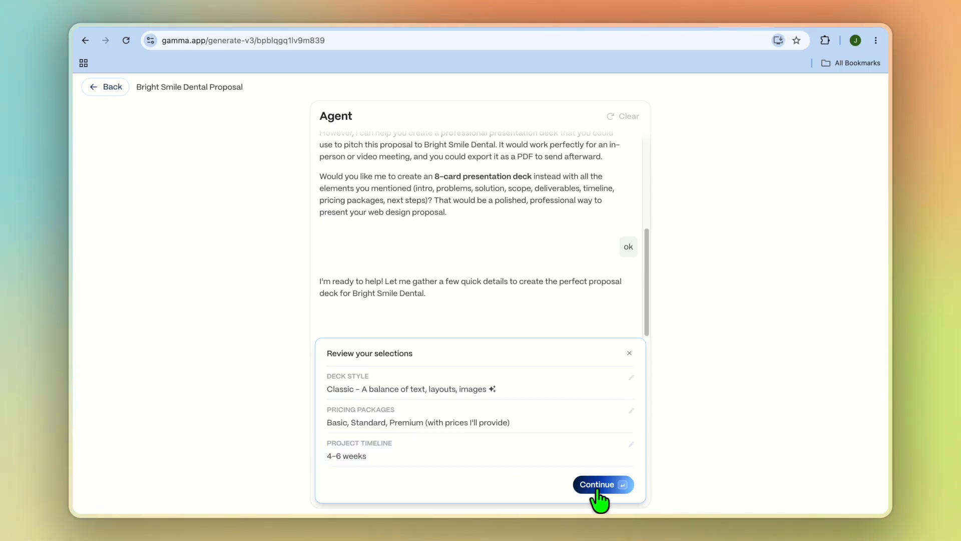
Step: Reopen the deck style question, save Classic as the style, and continue with the reviewed selections
click(632, 380)
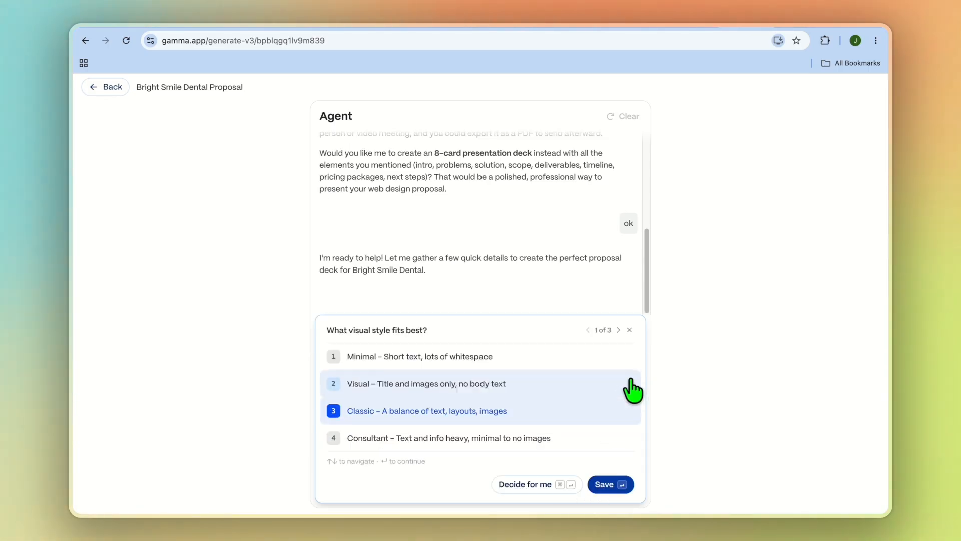
click(604, 485)
click(608, 485)
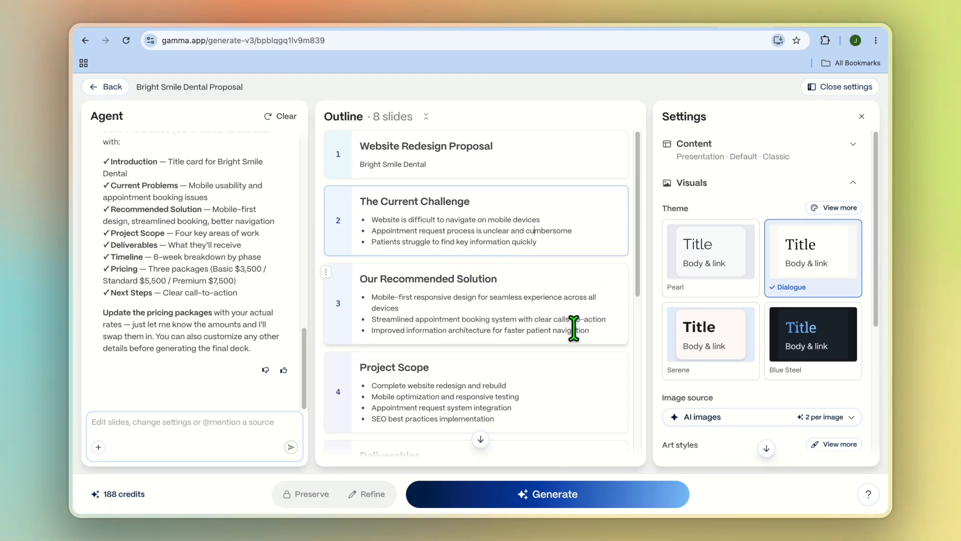
Step: Review the theme, image source and art style settings, and generate the deck from the eight-slide outline
scroll(736, 305, down, 1)
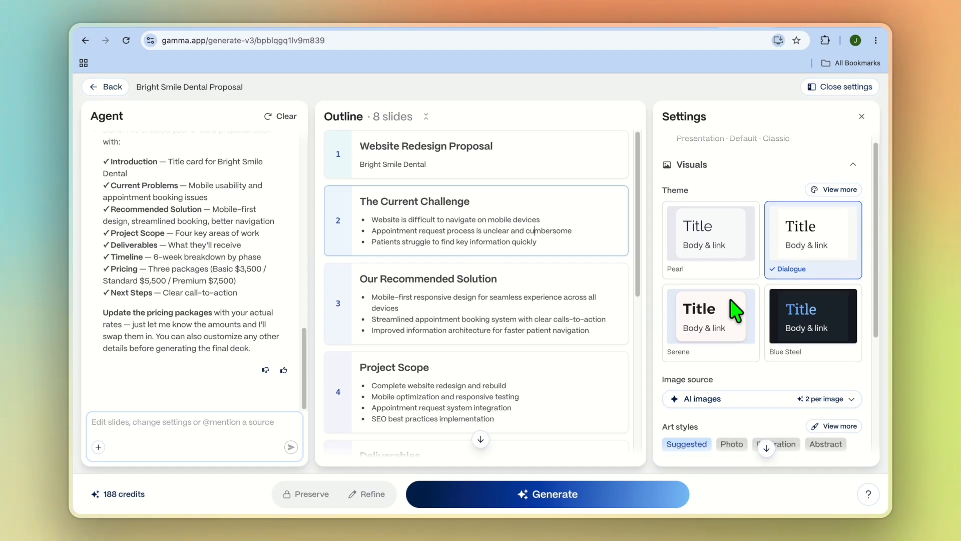
scroll(734, 310, down, 1)
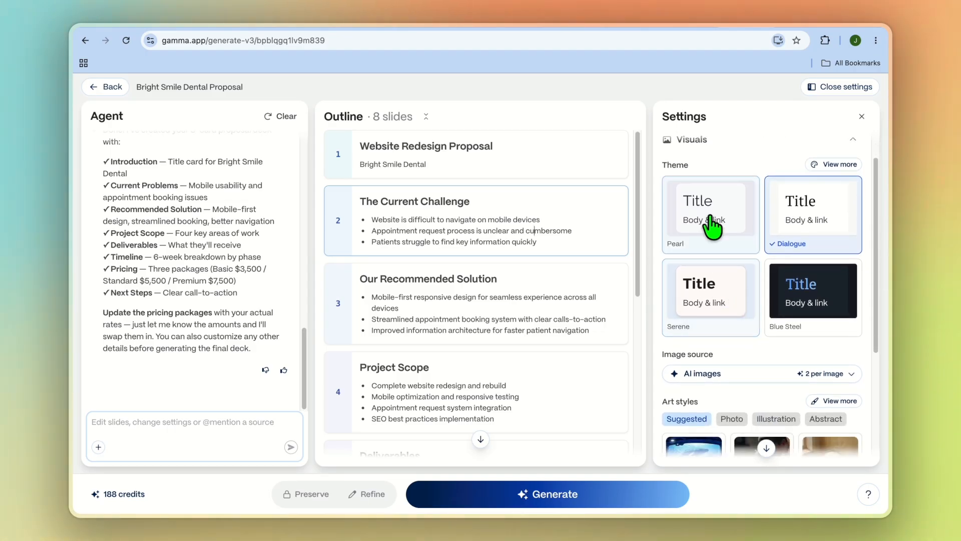
scroll(706, 331, down, 5)
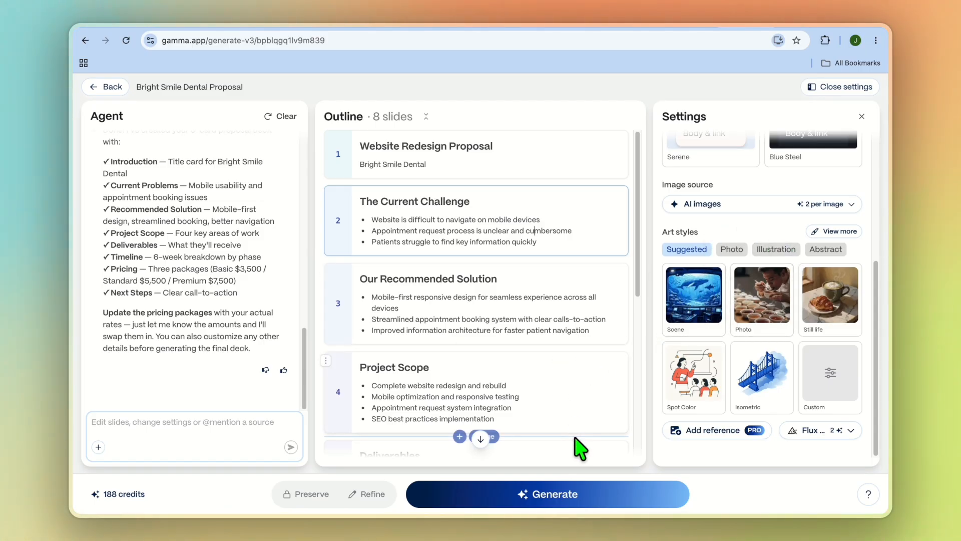
click(576, 496)
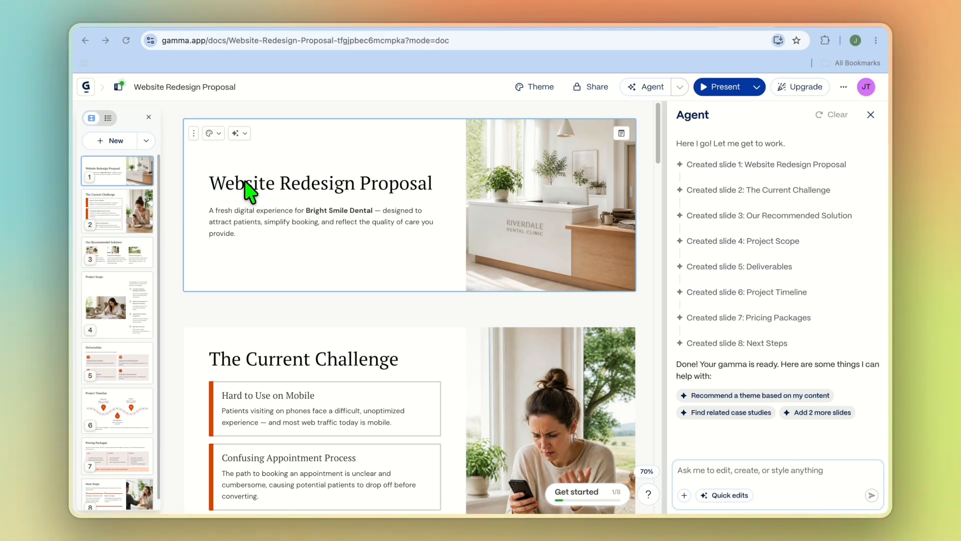
Step: Retype the final letter of the "Website Redesign Proposal" heading on the title slide
click(226, 183)
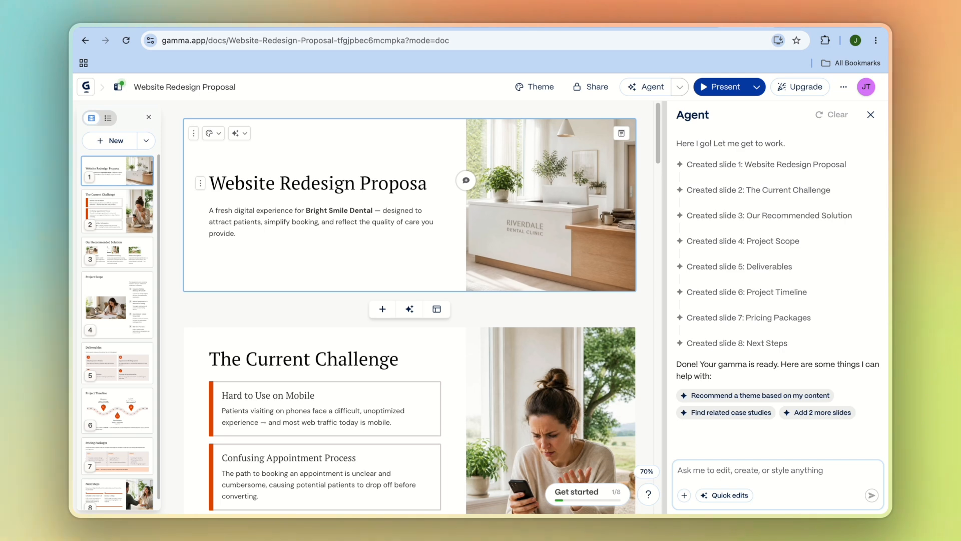
text(l)
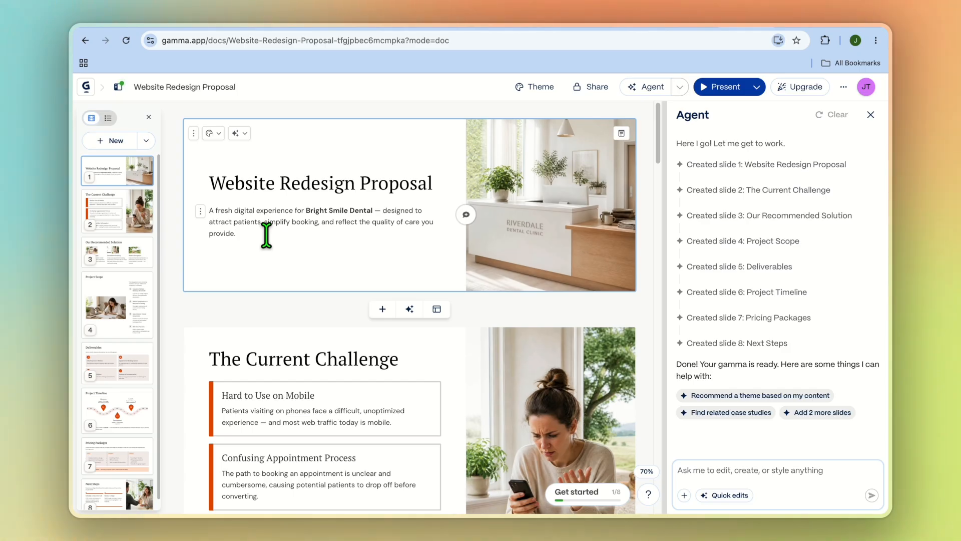
Step: Browse the insertable blocks on a new empty line below the title slide's description, and close the Agent chat
key(Return)
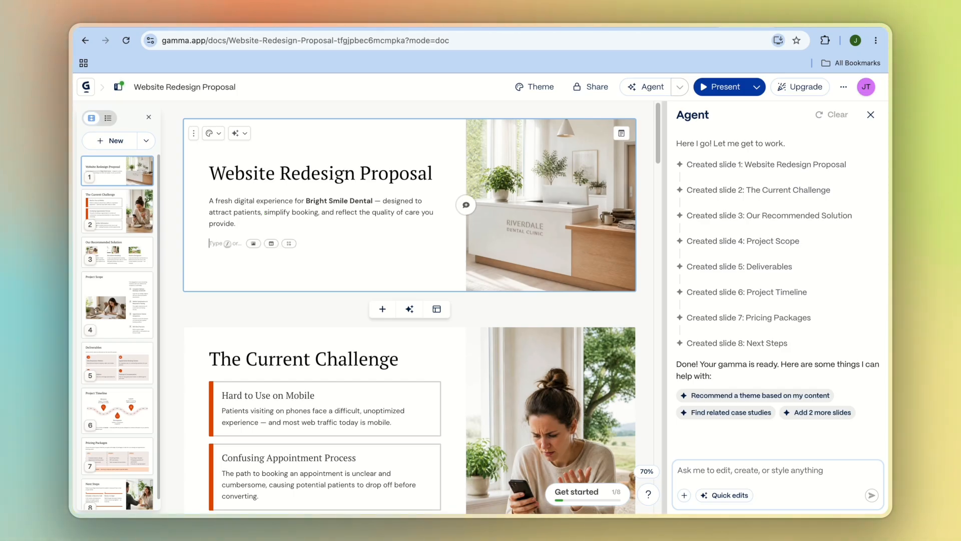
click(289, 243)
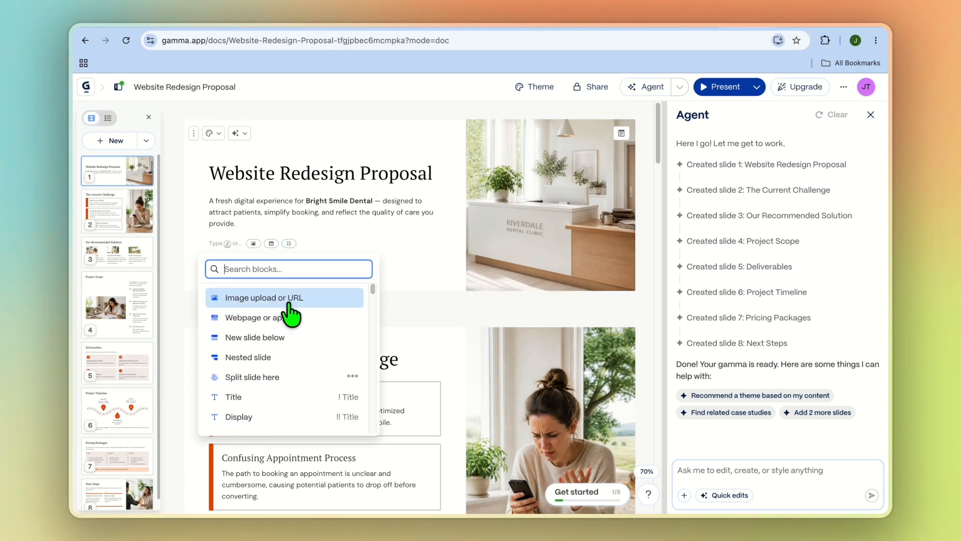
scroll(290, 313, down, 3)
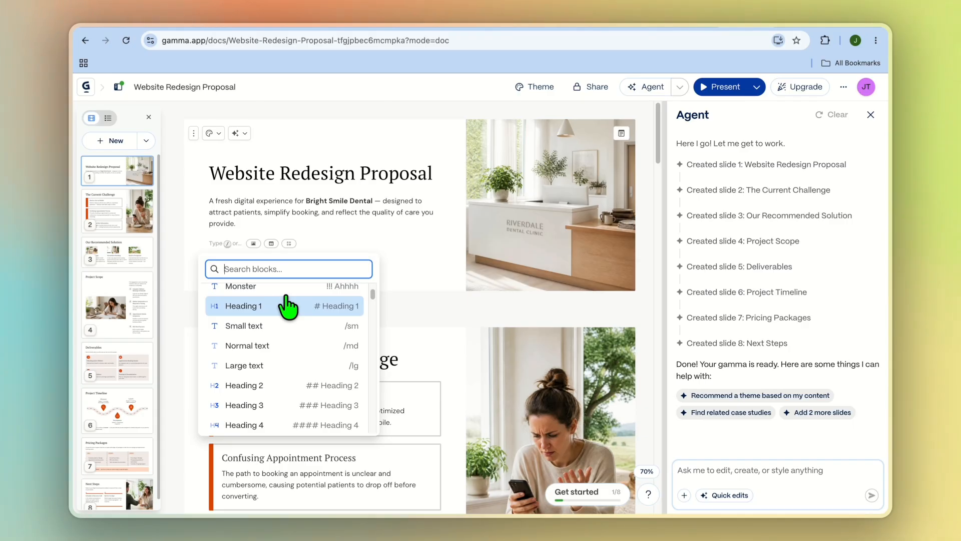
scroll(288, 303, up, 1)
scroll(288, 300, up, 1)
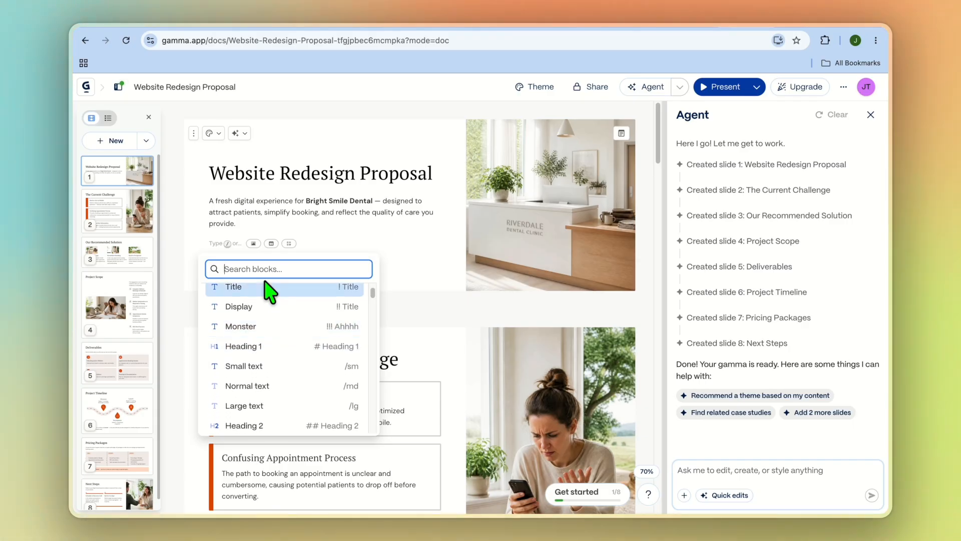
scroll(281, 317, down, 5)
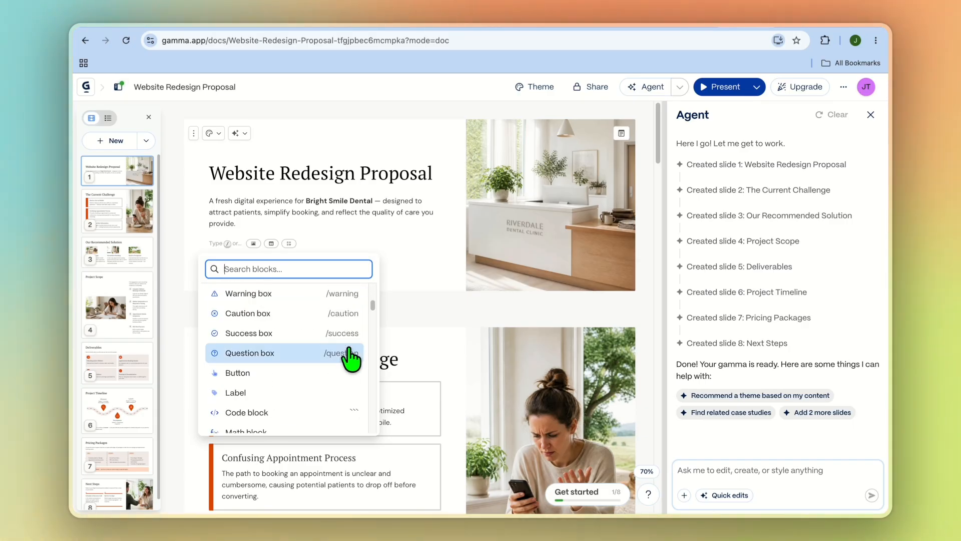
scroll(350, 358, down, 5)
scroll(345, 350, down, 5)
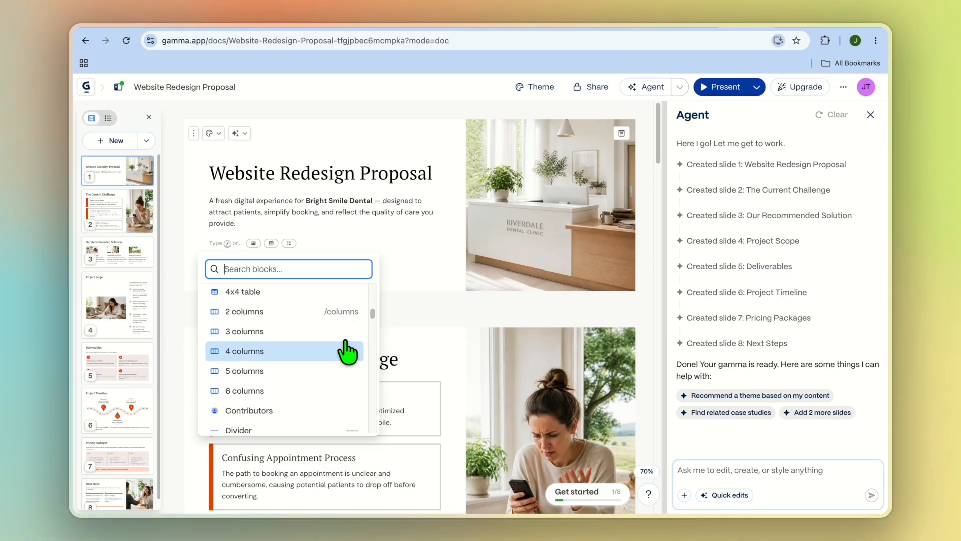
scroll(344, 349, down, 3)
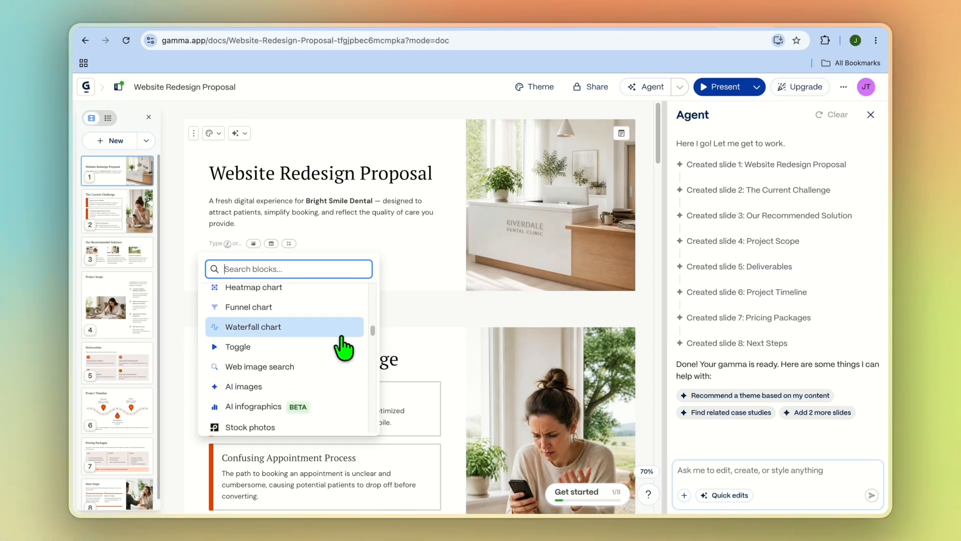
scroll(343, 349, down, 4)
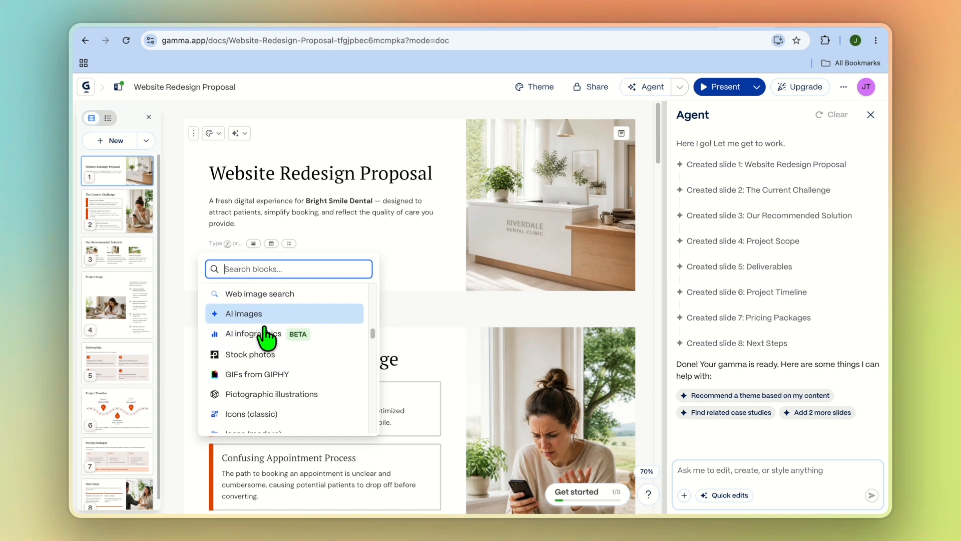
click(415, 273)
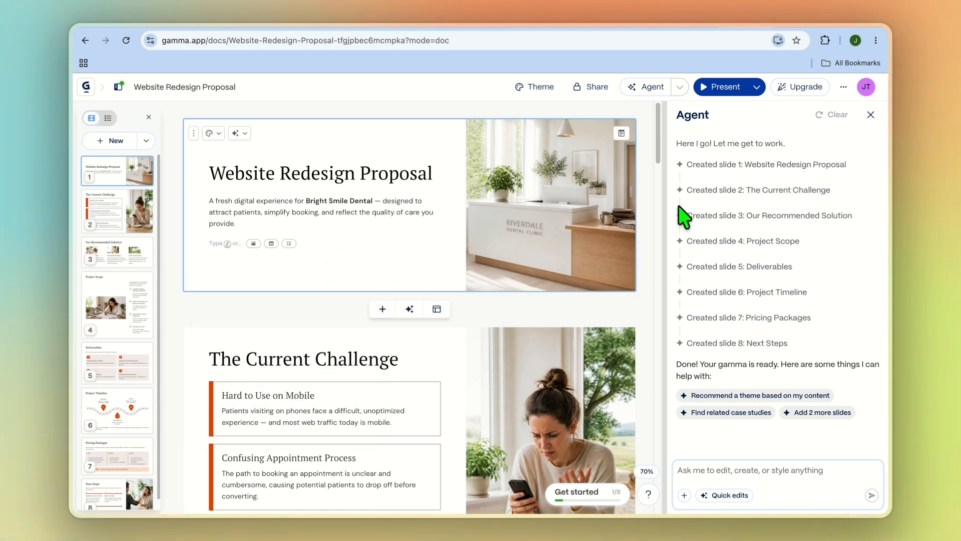
click(873, 114)
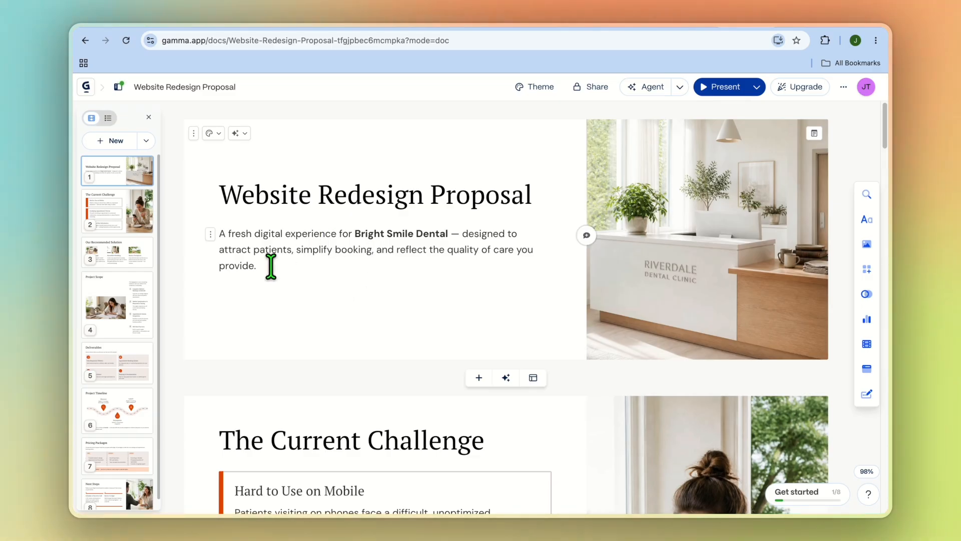
Step: Add a blank slide after the title slide and delete it
scroll(109, 296, down, 1)
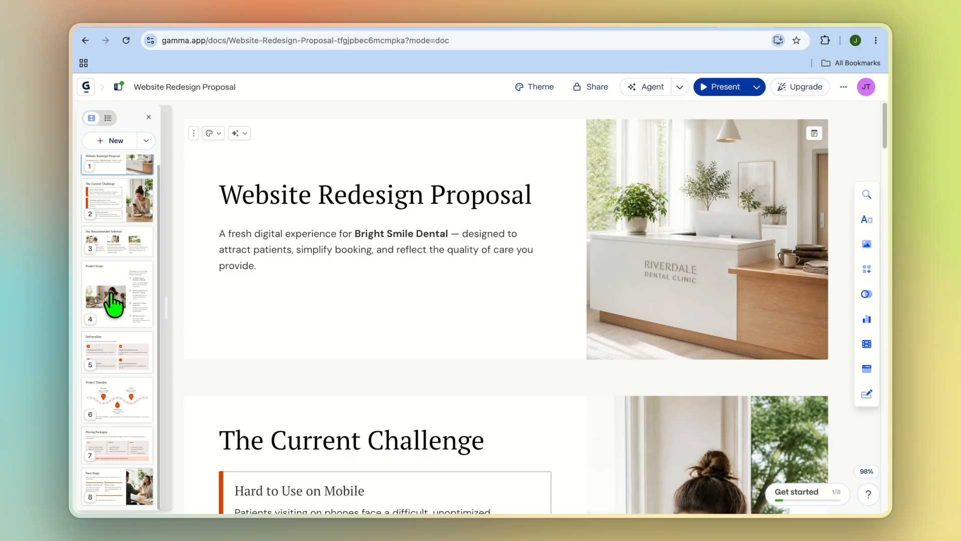
click(121, 142)
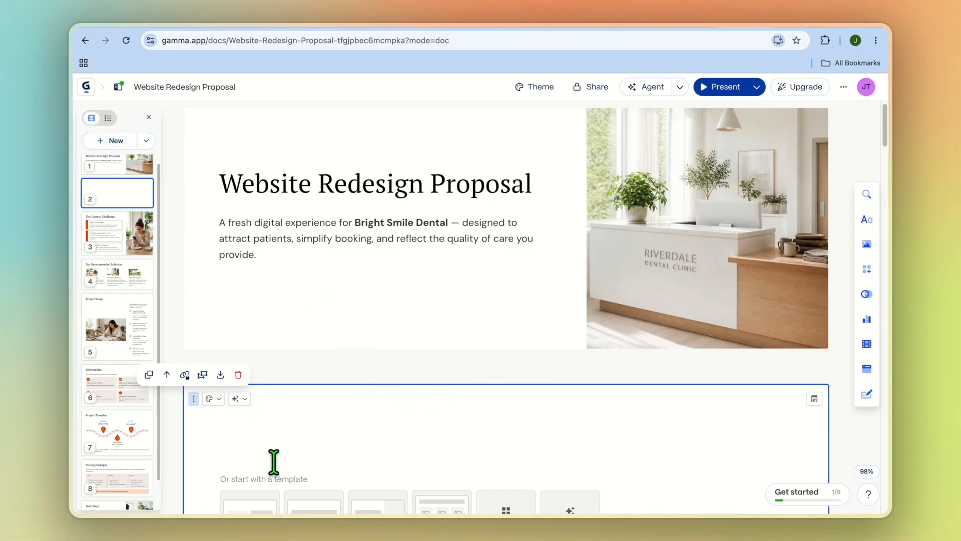
click(239, 376)
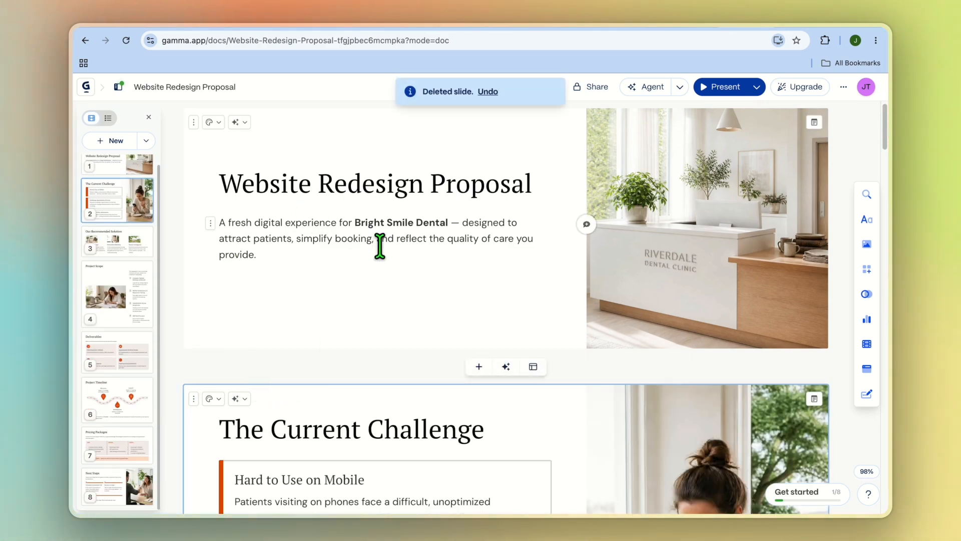
Step: Examine the AI editing options for the image on the Project Scope slide
scroll(377, 250, down, 20)
scroll(381, 247, up, 11)
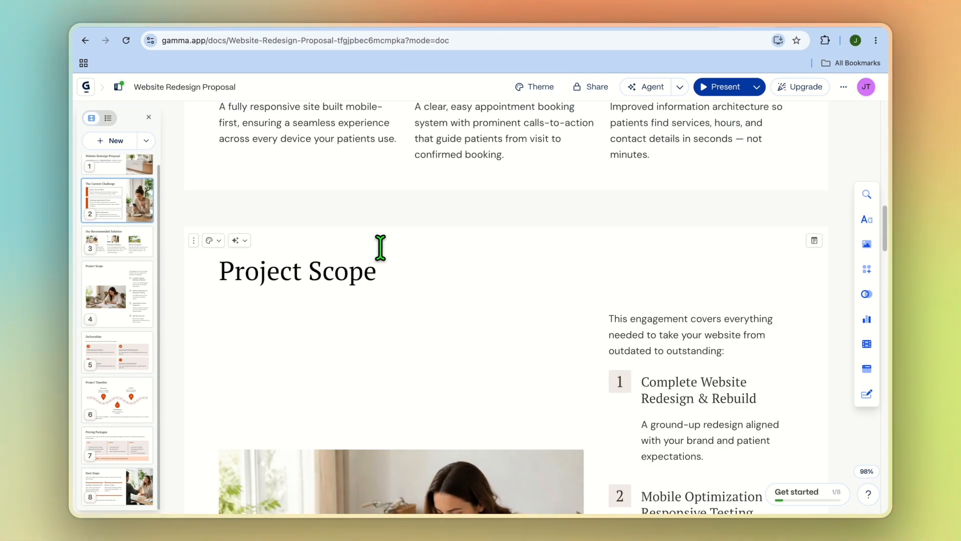
scroll(380, 248, down, 6)
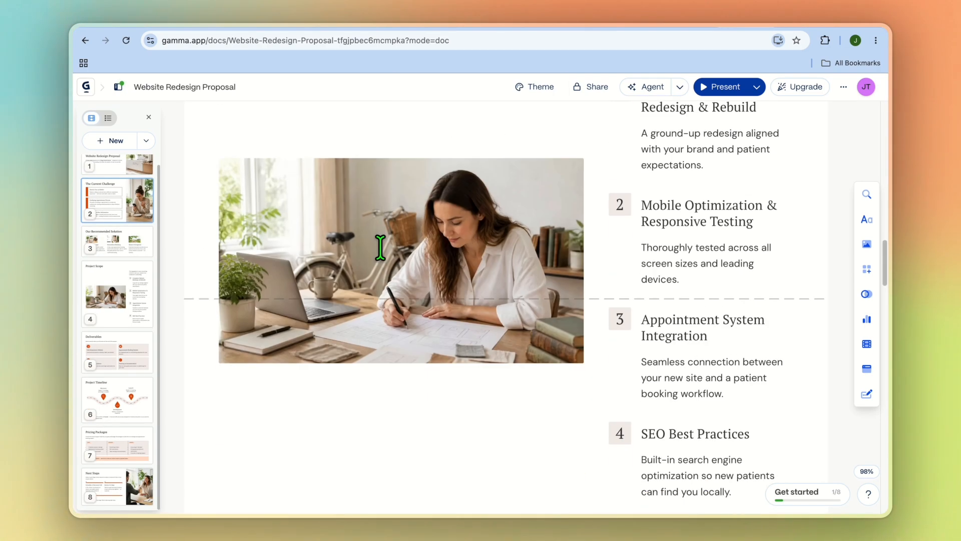
click(436, 246)
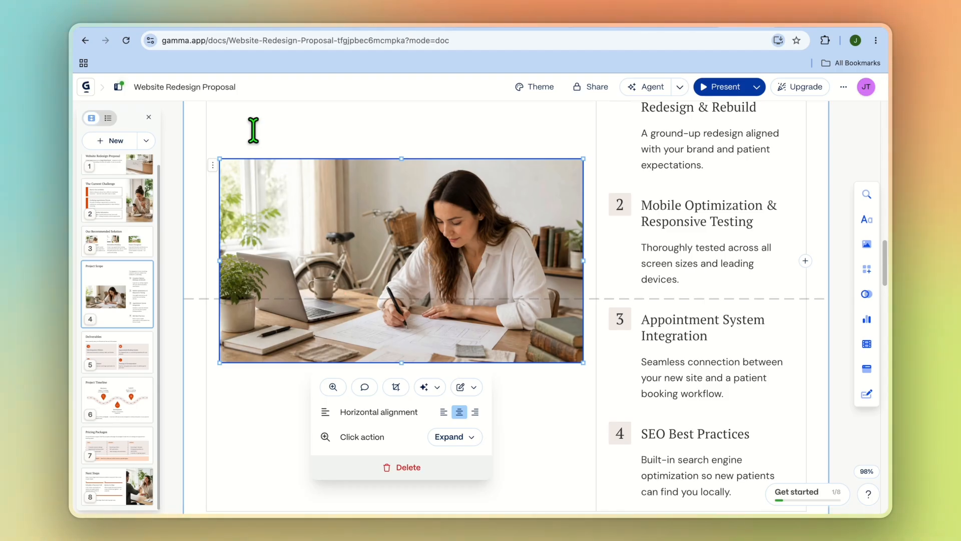
click(438, 395)
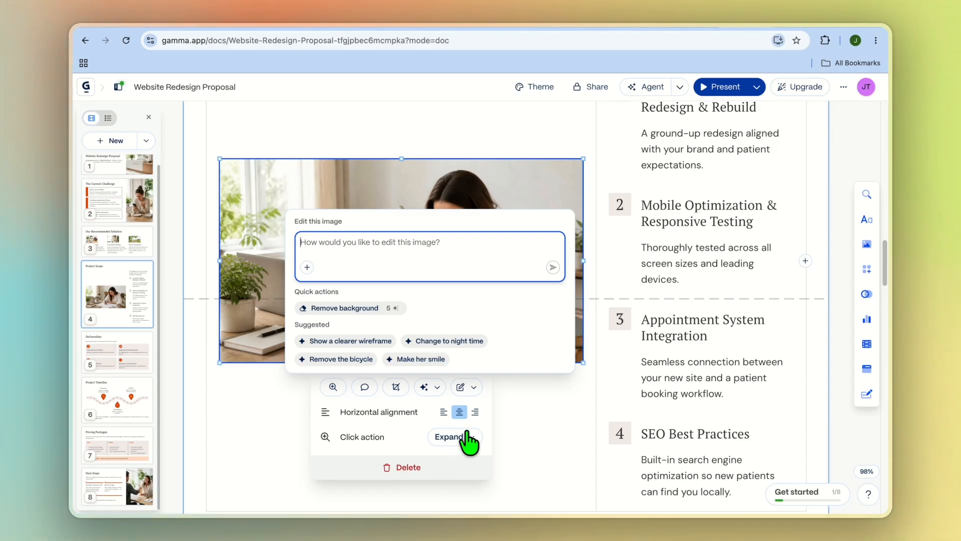
click(517, 408)
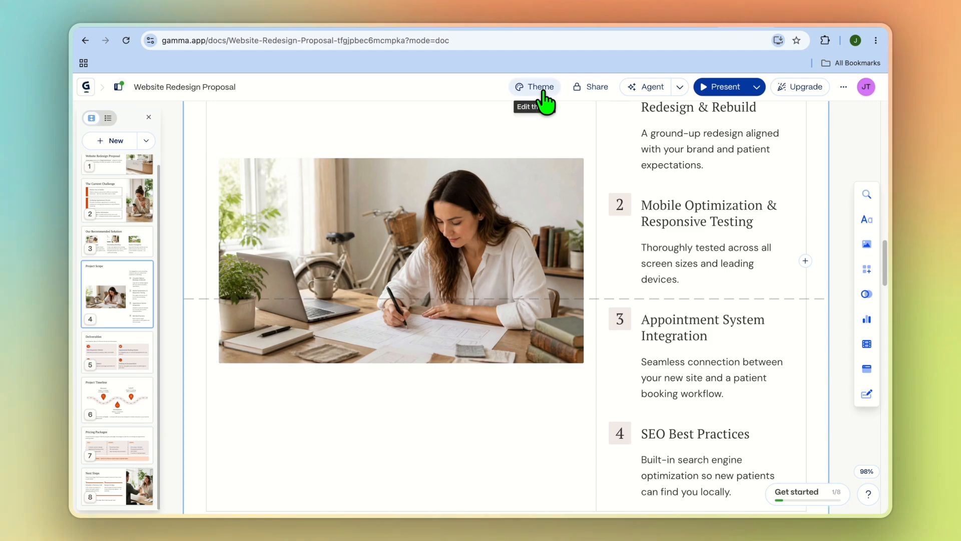
scroll(536, 262, up, 15)
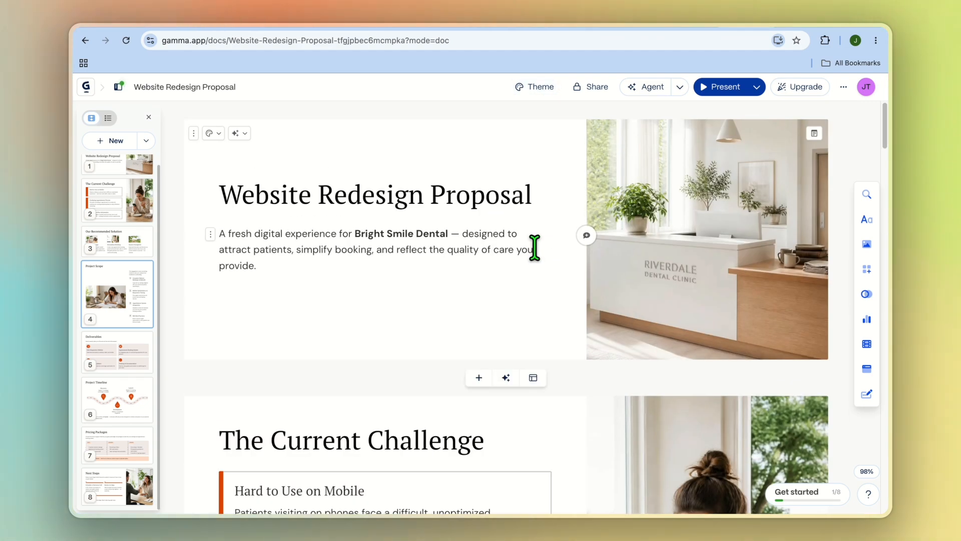
Step: Browse the available themes and apply the Creme theme to the whole deck
click(536, 88)
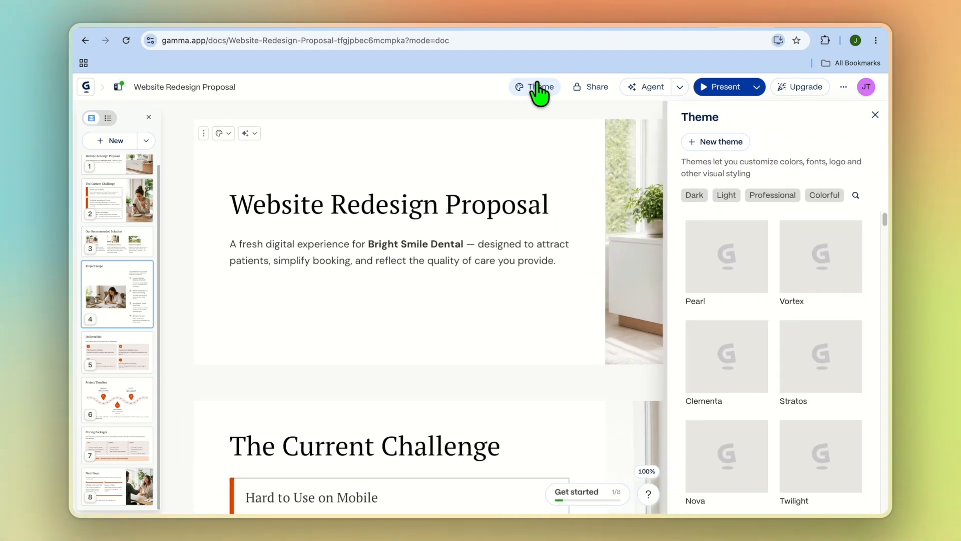
mouse_move(760, 229)
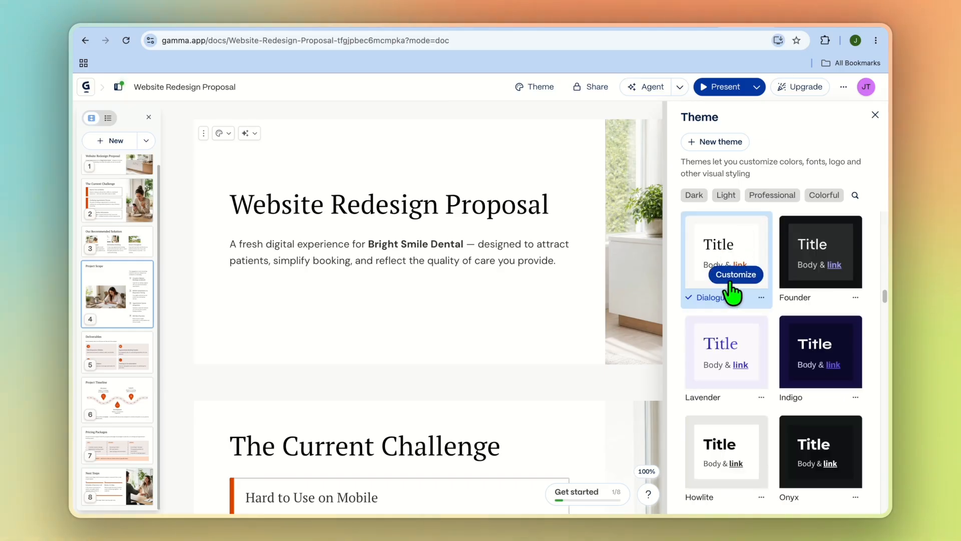
scroll(751, 273, down, 2)
scroll(801, 270, down, 10)
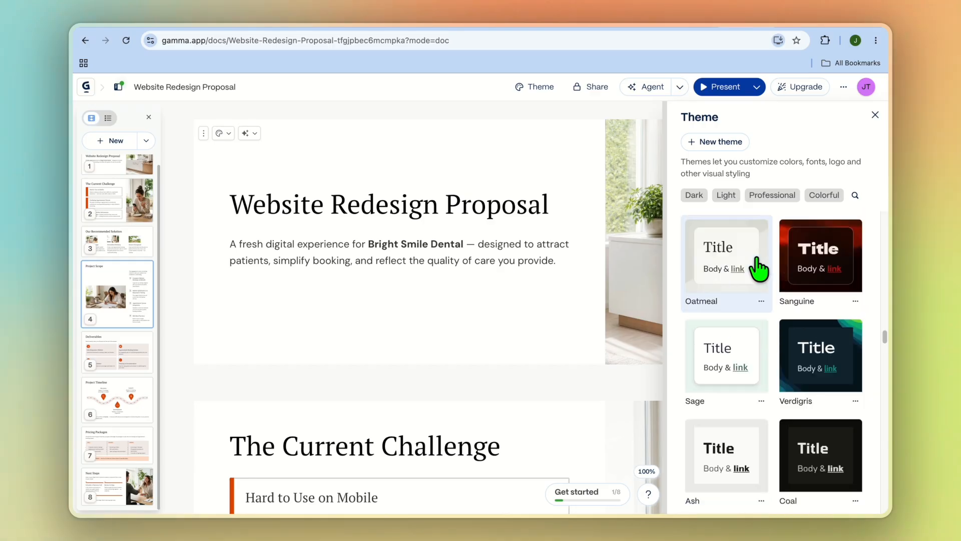
scroll(760, 269, up, 10)
scroll(756, 261, down, 6)
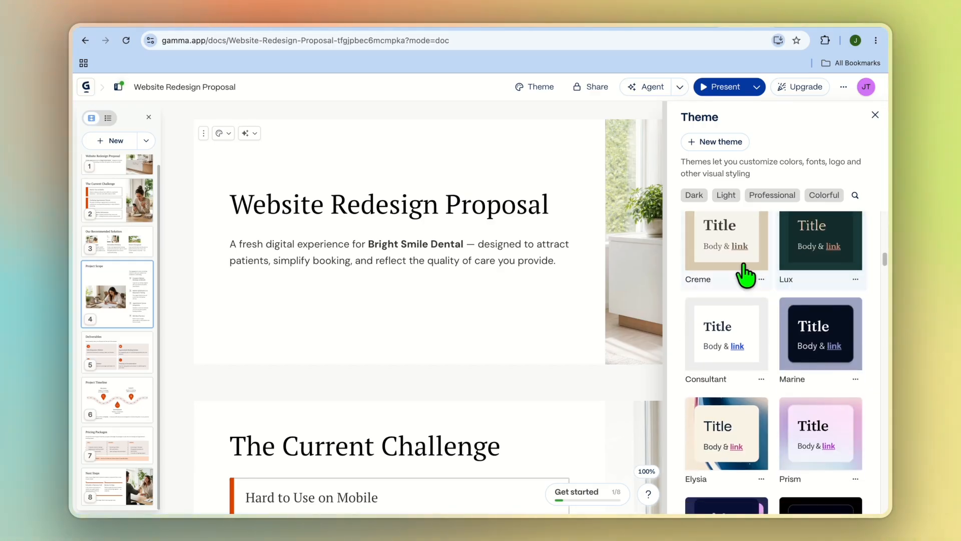
click(729, 250)
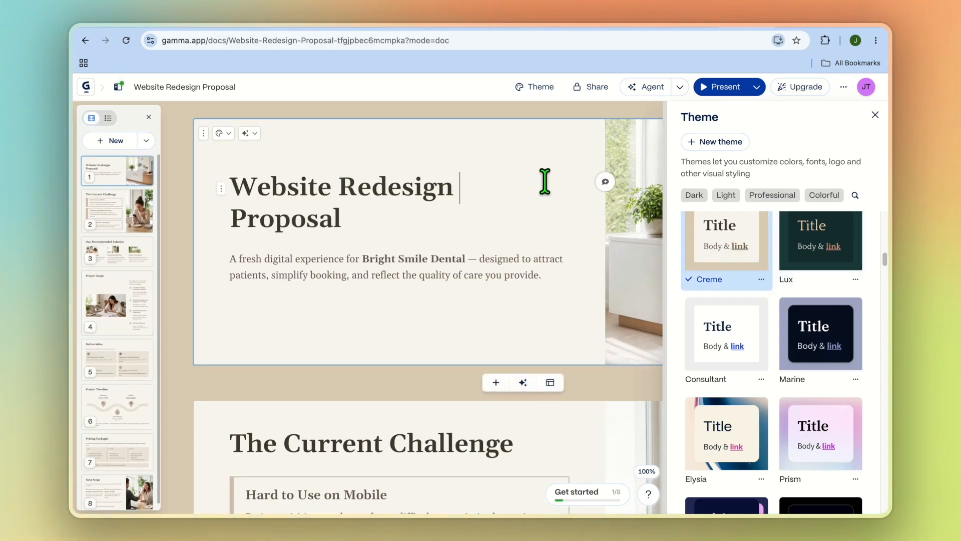
click(875, 114)
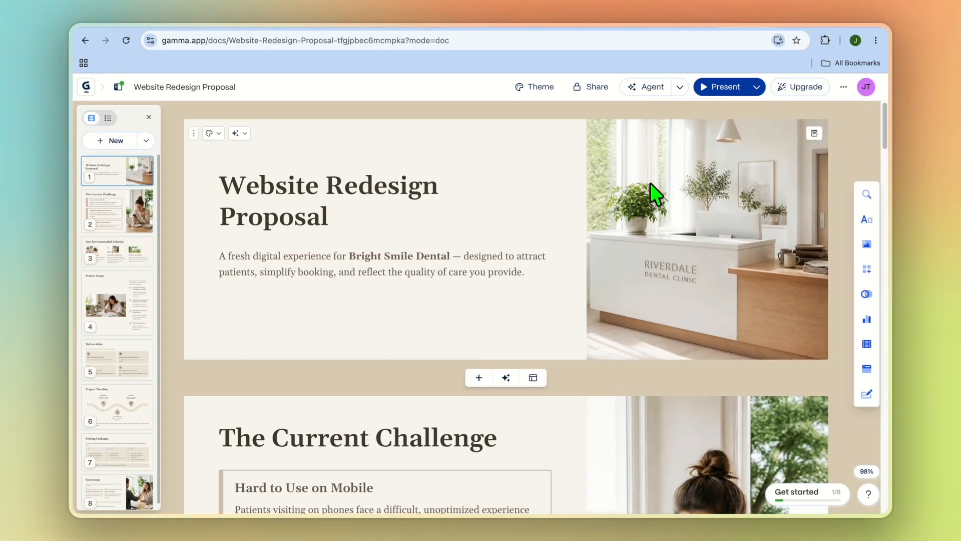
Step: Preview the deck as a presentation in the current tab, going forward to Our Recommended Solution and back to the title slide, and exit
click(756, 89)
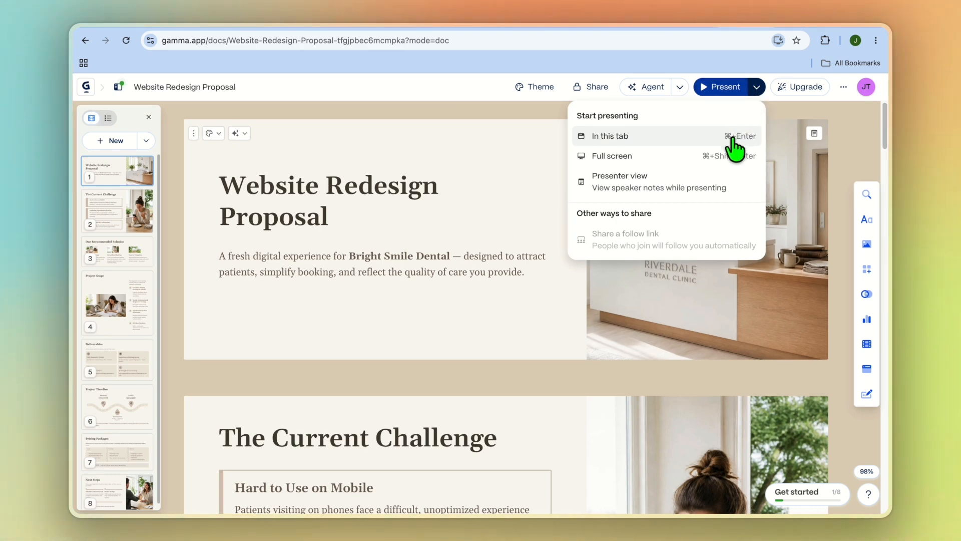
click(653, 135)
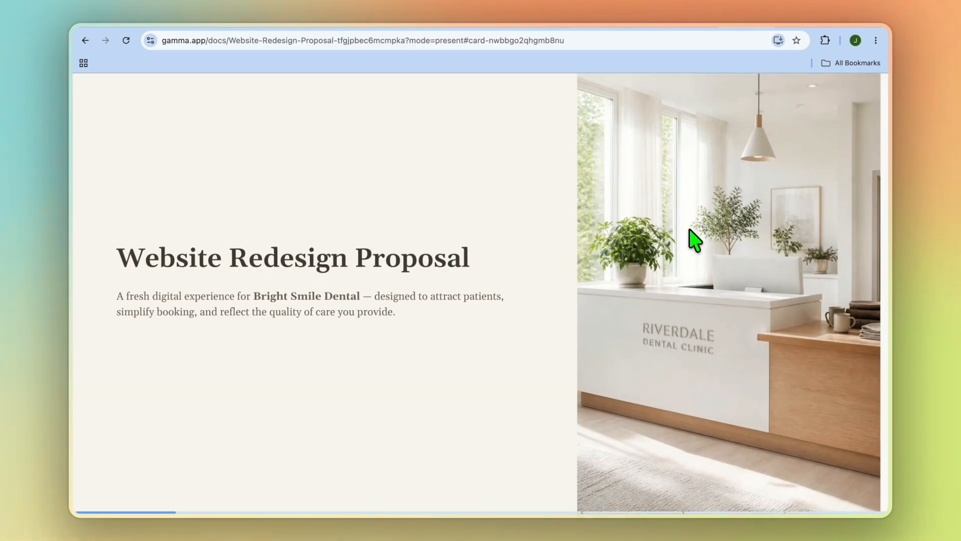
click(800, 242)
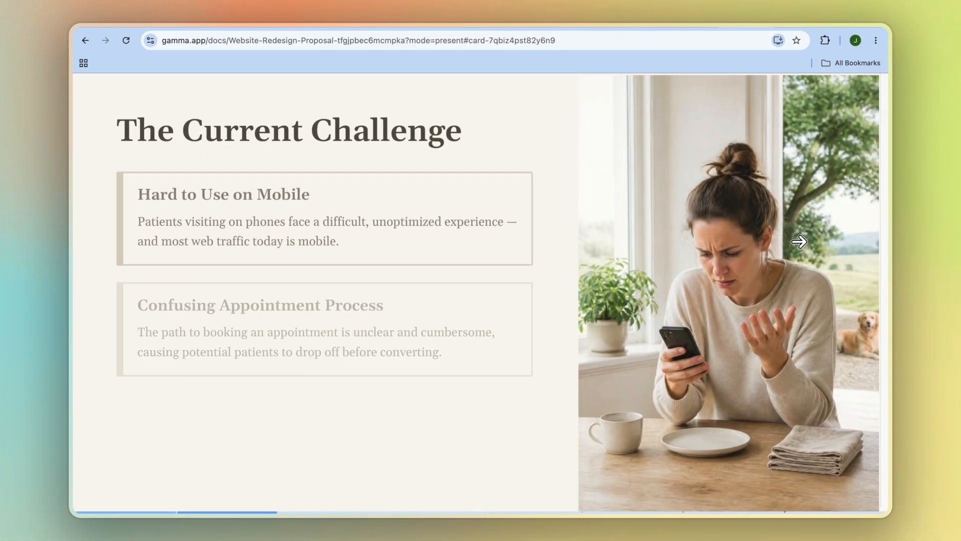
click(799, 242)
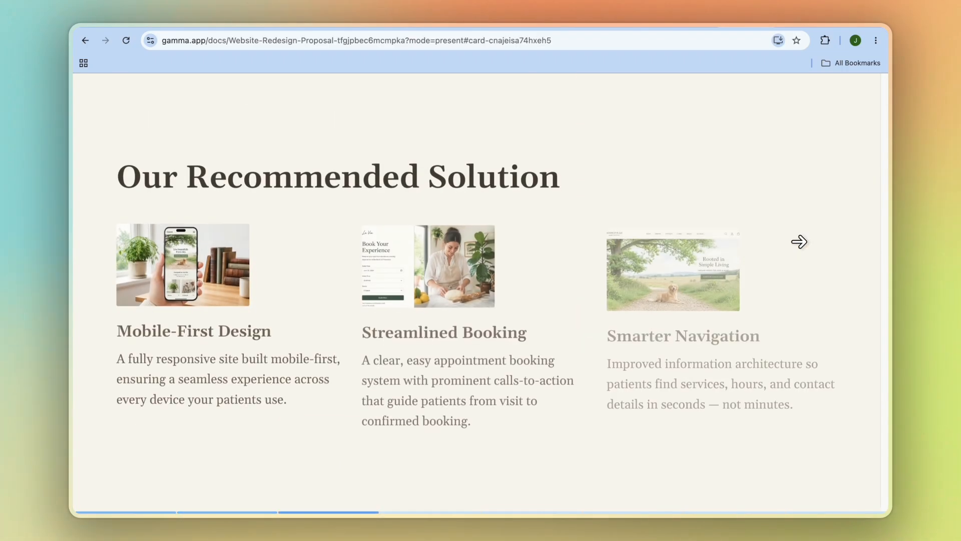
click(98, 258)
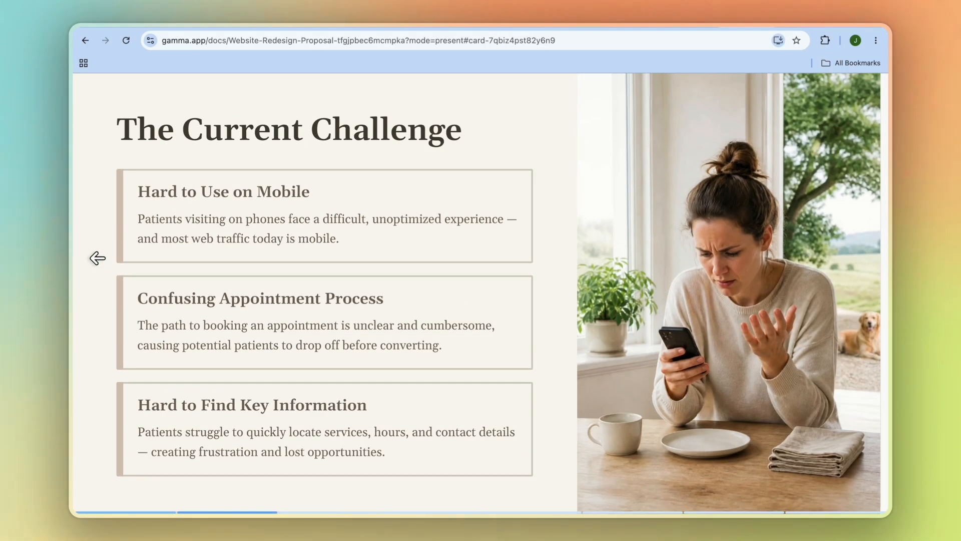
click(96, 257)
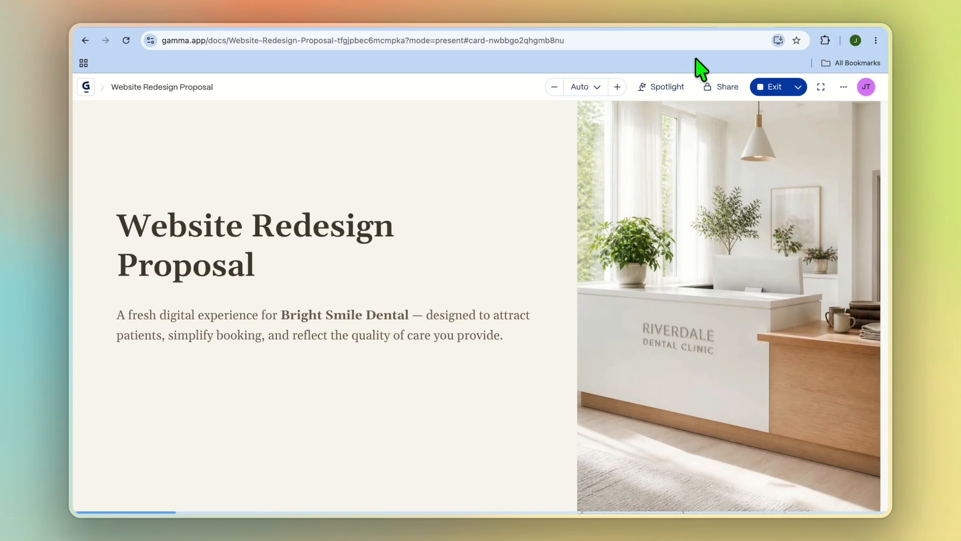
click(771, 90)
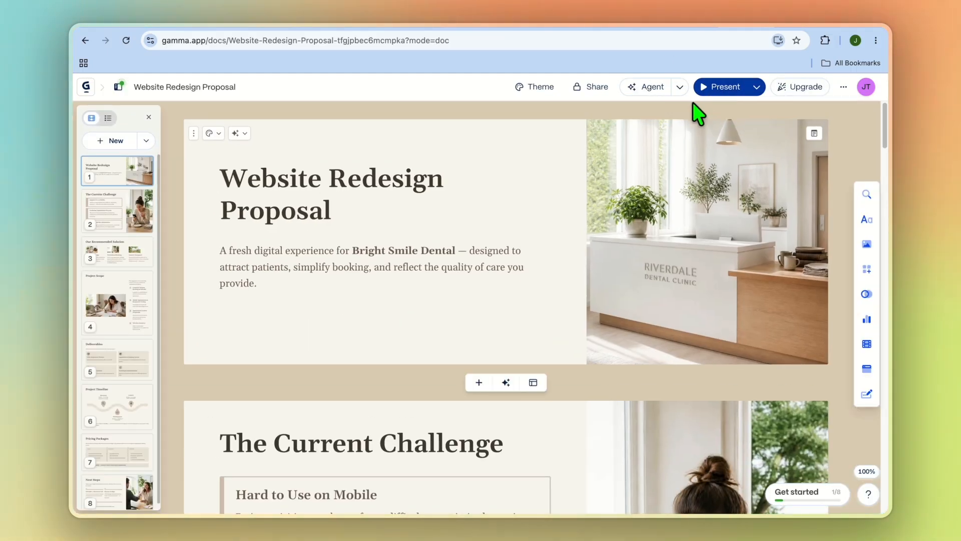
Step: Examine the deck's link access settings, export formats and website embed code in the sharing options
click(590, 89)
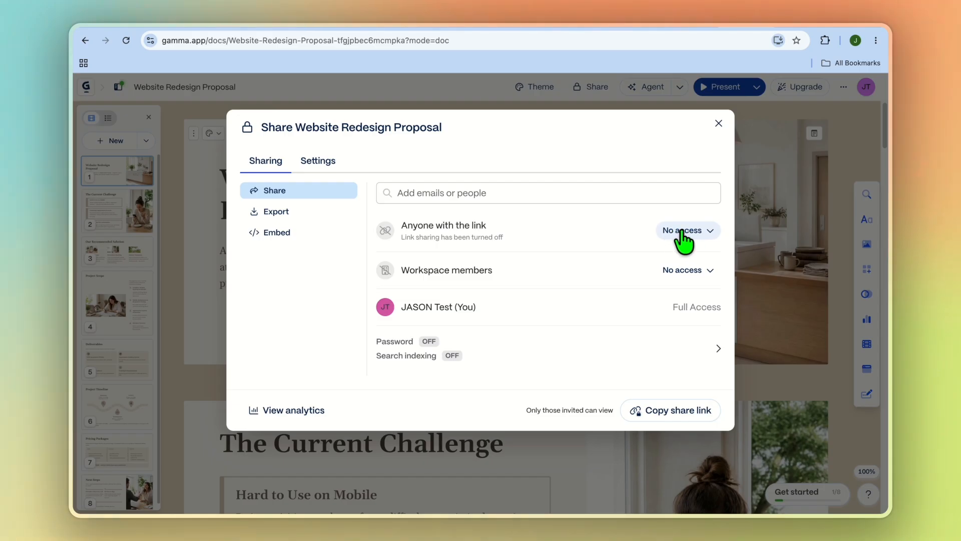
click(295, 214)
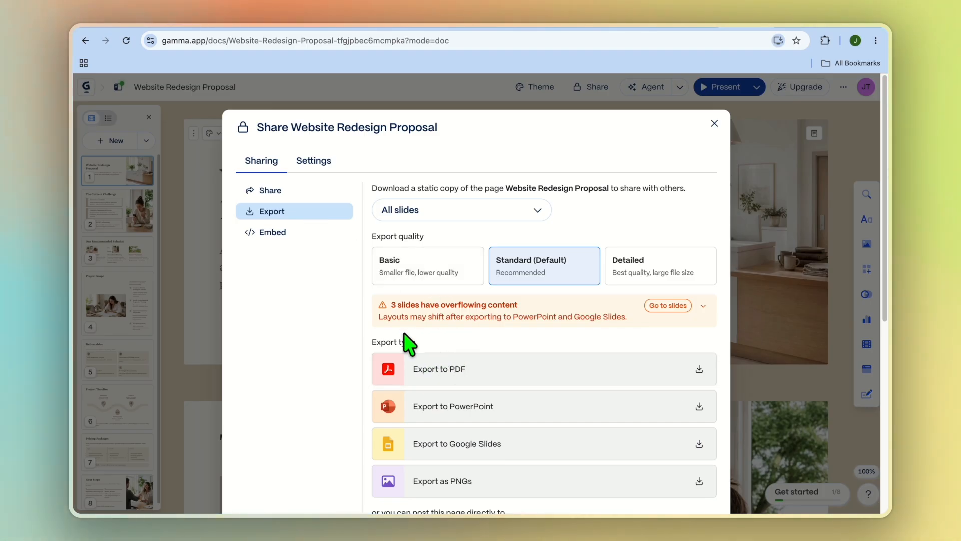
click(270, 234)
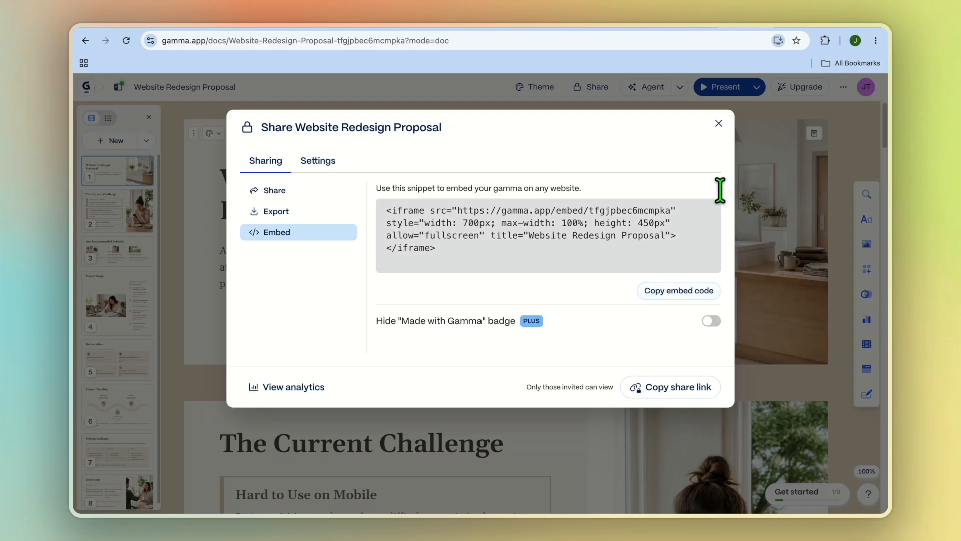
click(719, 124)
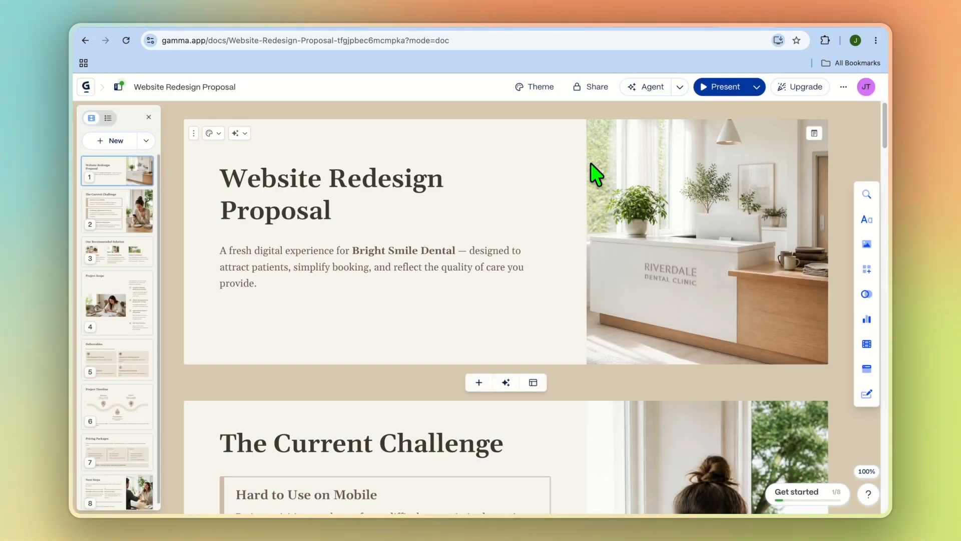
drag(591, 165, 497, 162)
click(518, 161)
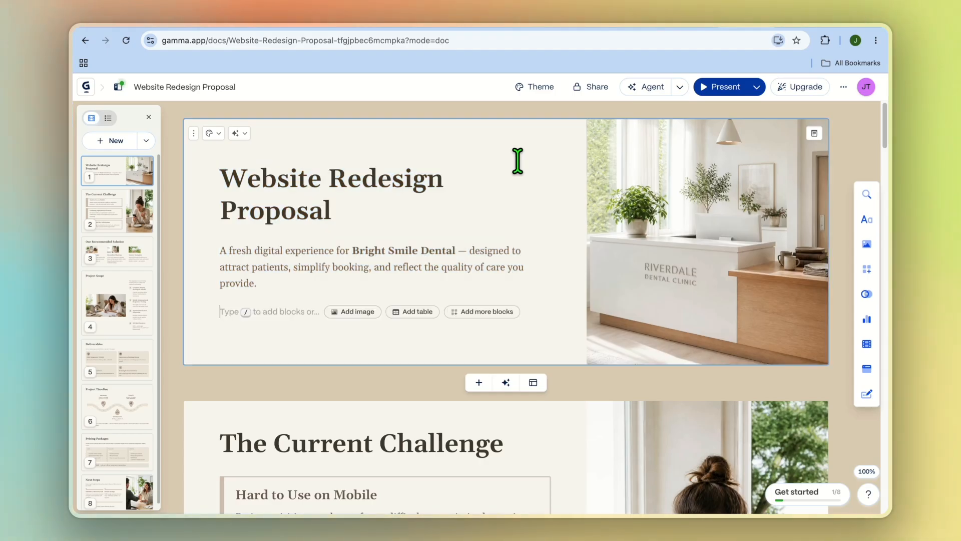